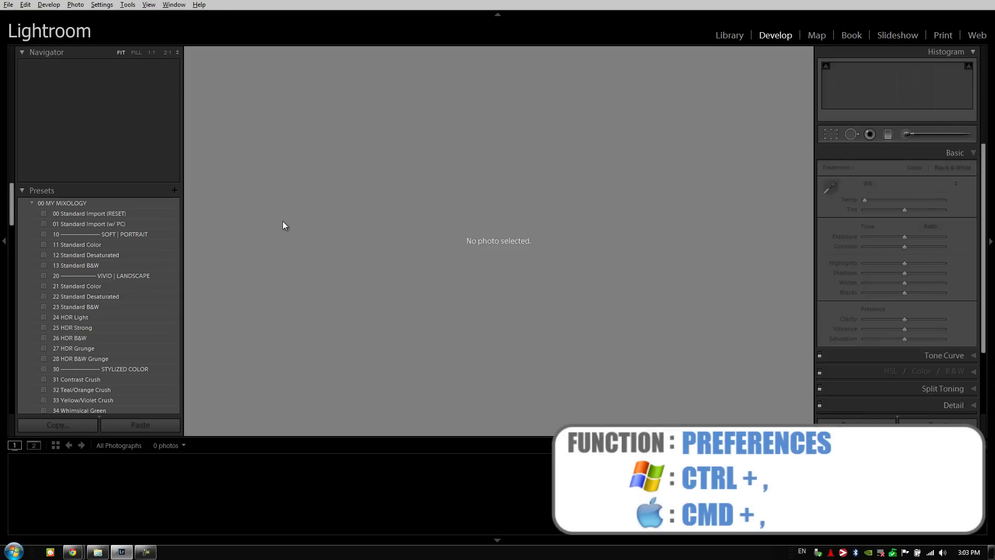
key(ctrl+comma)
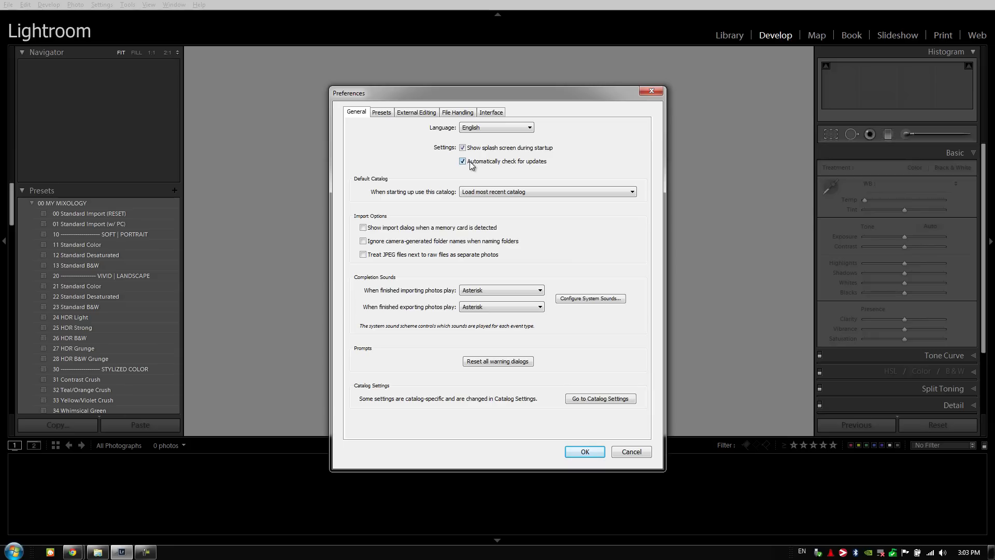
click(477, 194)
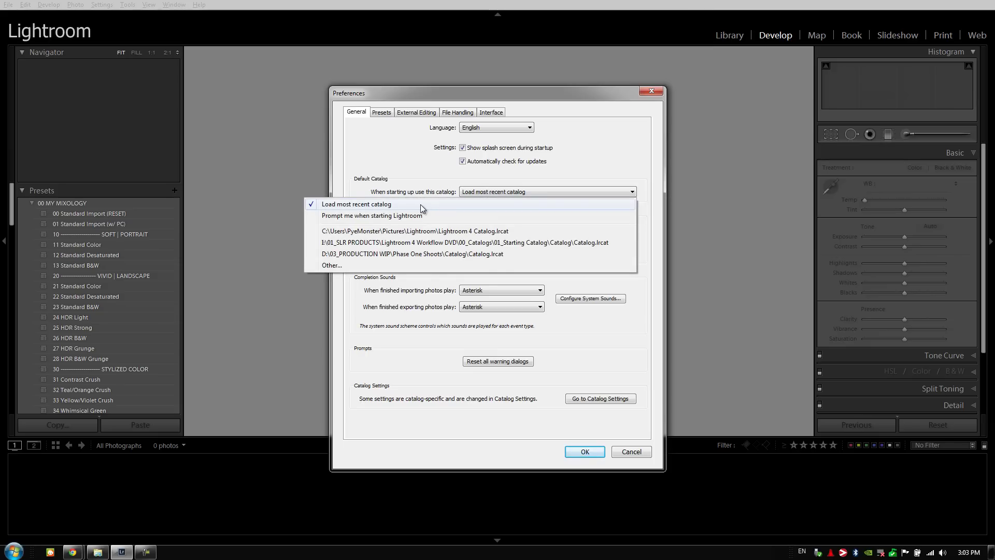
click(449, 179)
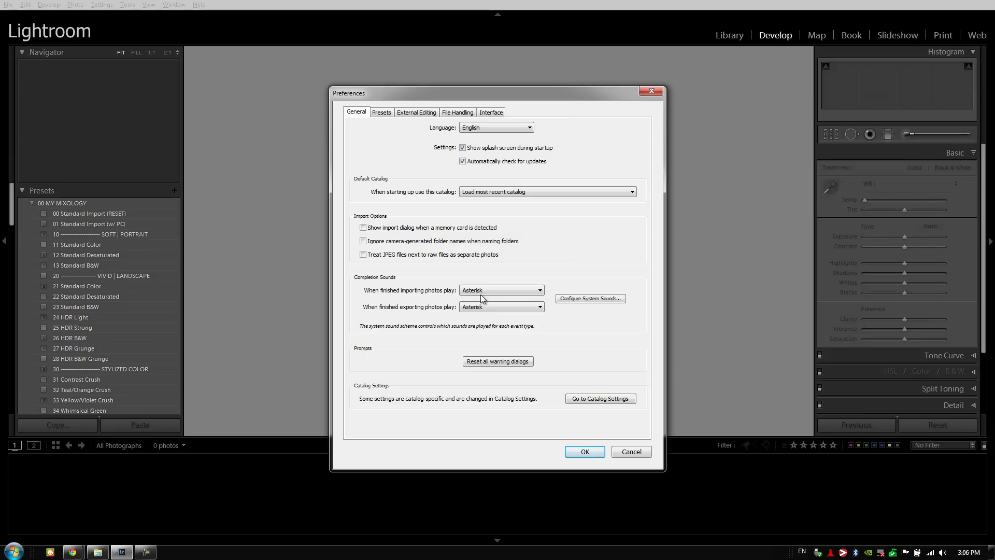
Check the import completion sounds and keep Asterisk for finished imports
click(496, 291)
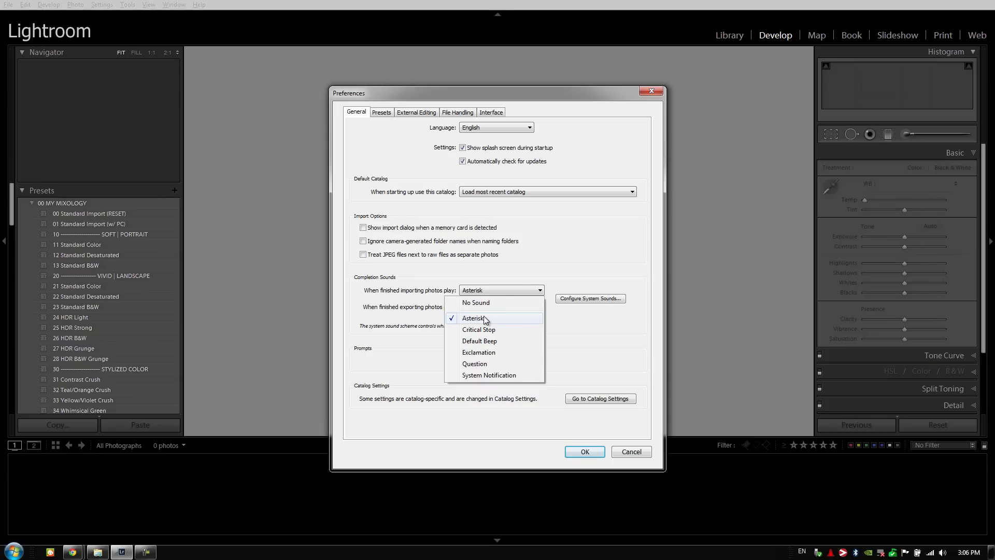
click(423, 291)
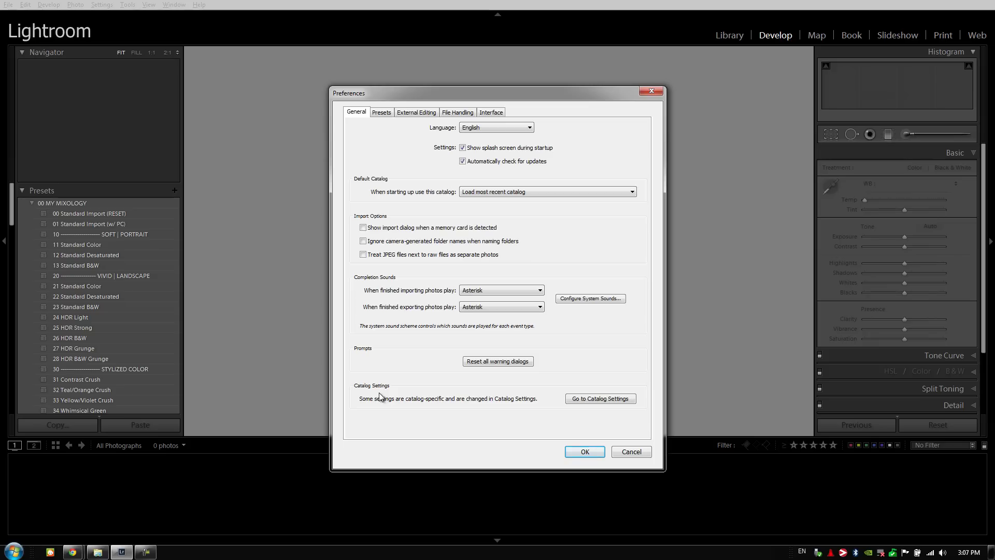
Review the Presets preferences, then bring up the External Editing settings
click(382, 113)
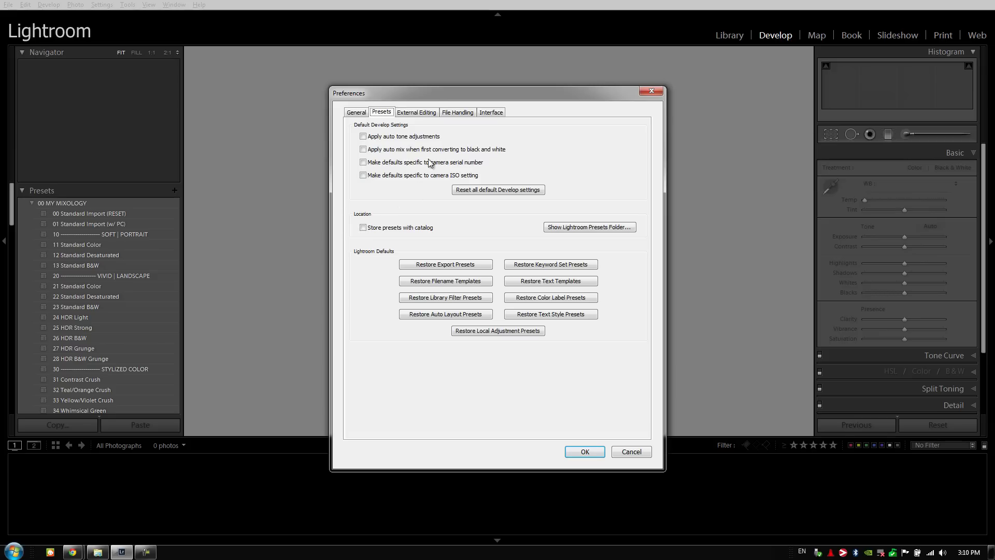
click(421, 115)
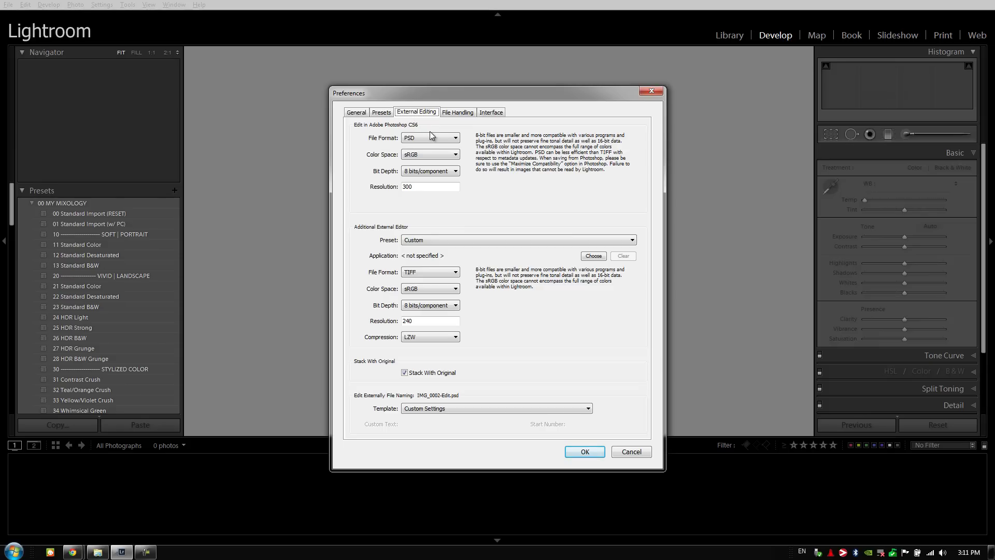
Keep PSD as the Photoshop edit format and set the colour space to ProPhoto RGB
click(421, 139)
click(441, 139)
click(425, 153)
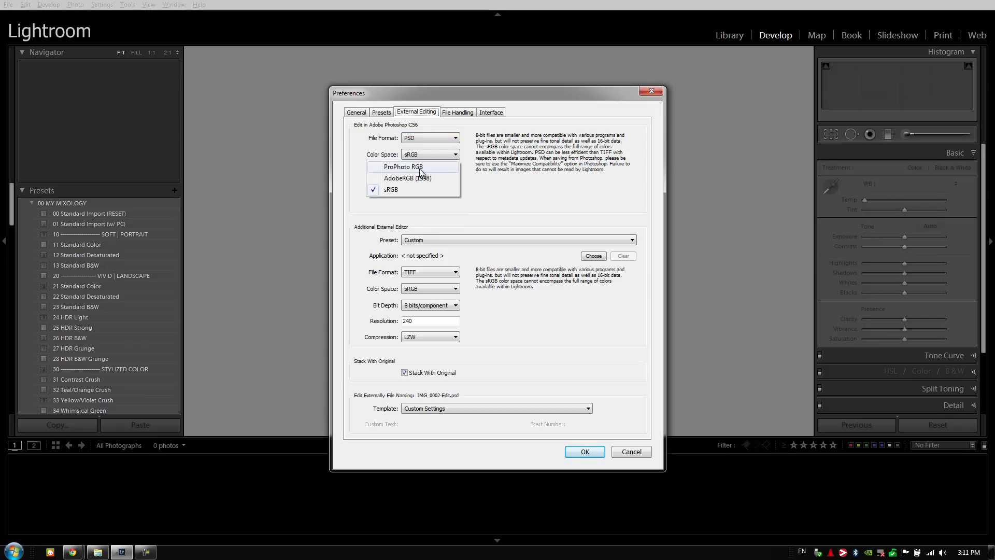
click(421, 168)
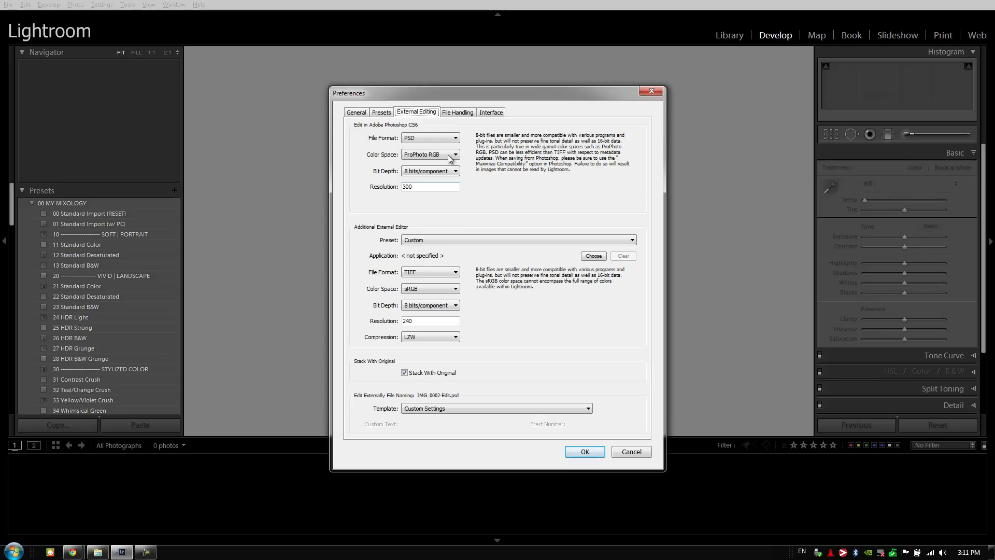
click(450, 157)
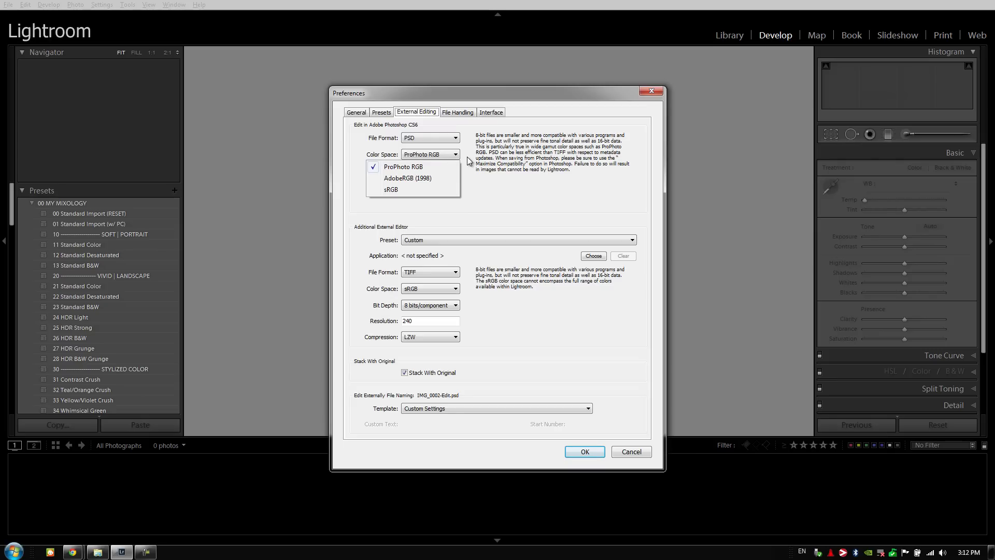
click(468, 157)
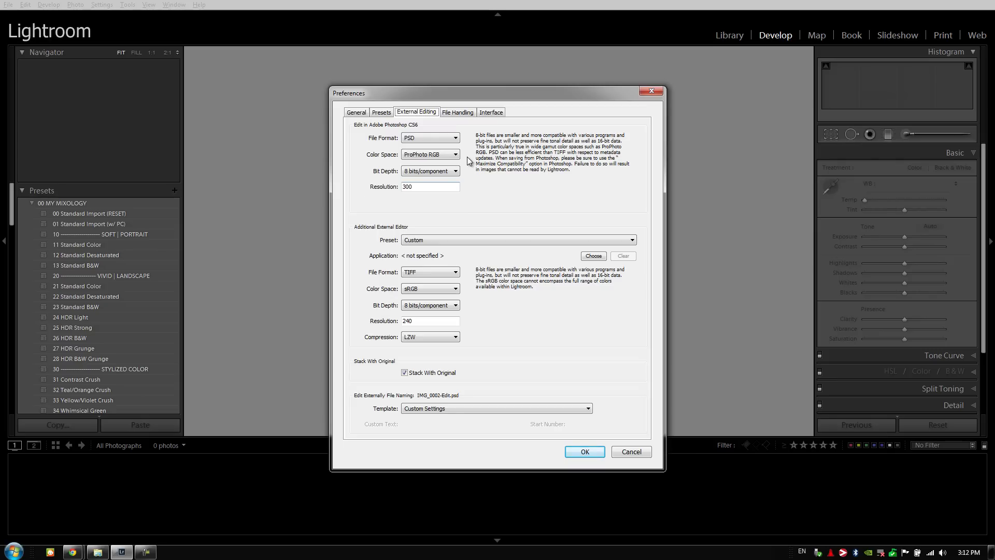
Set the Photoshop edit bit depth to 16 bits/component
click(414, 173)
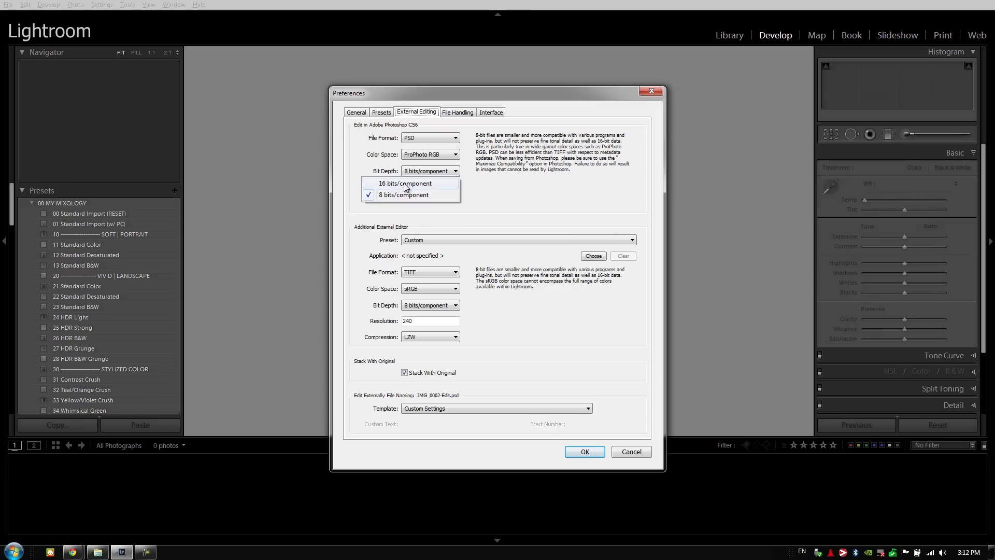
click(405, 184)
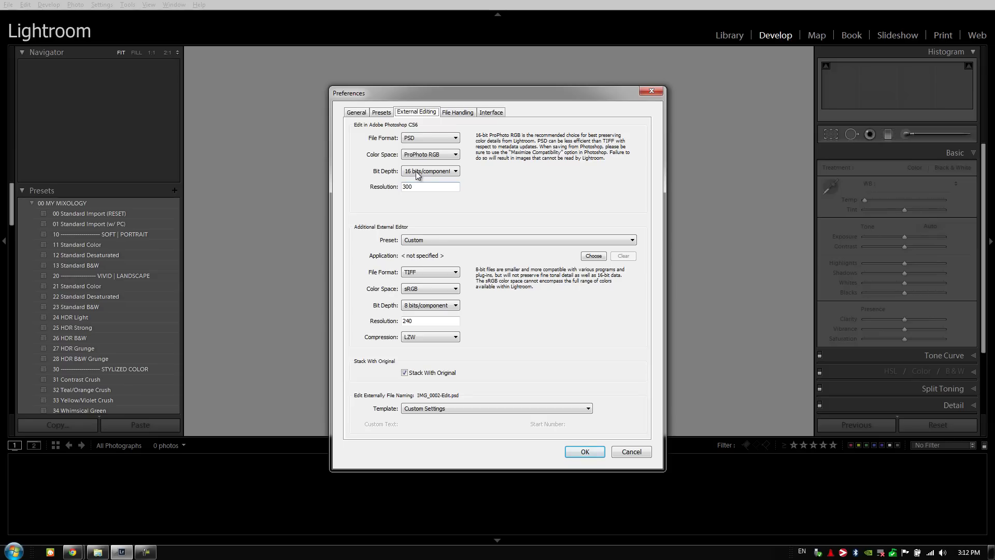
click(417, 171)
click(424, 194)
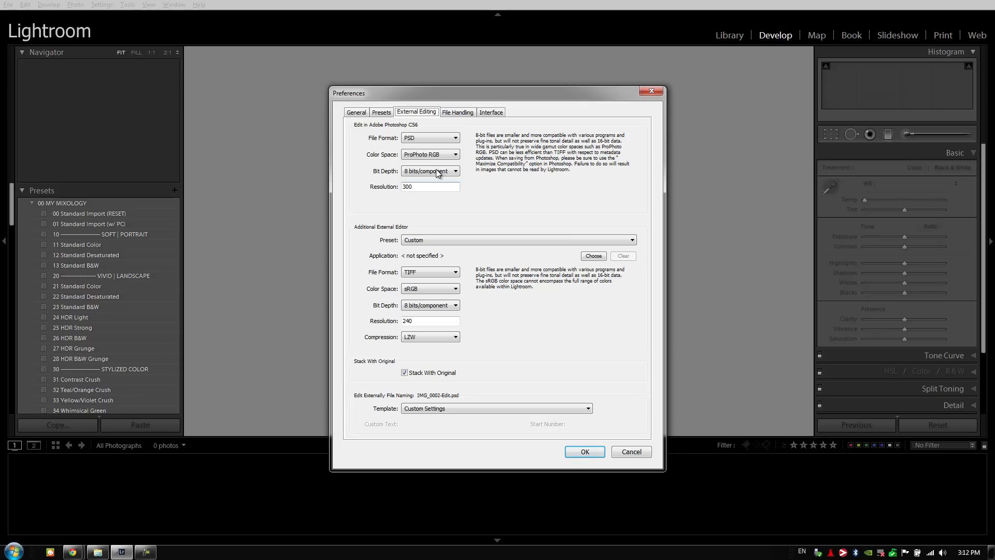
click(437, 171)
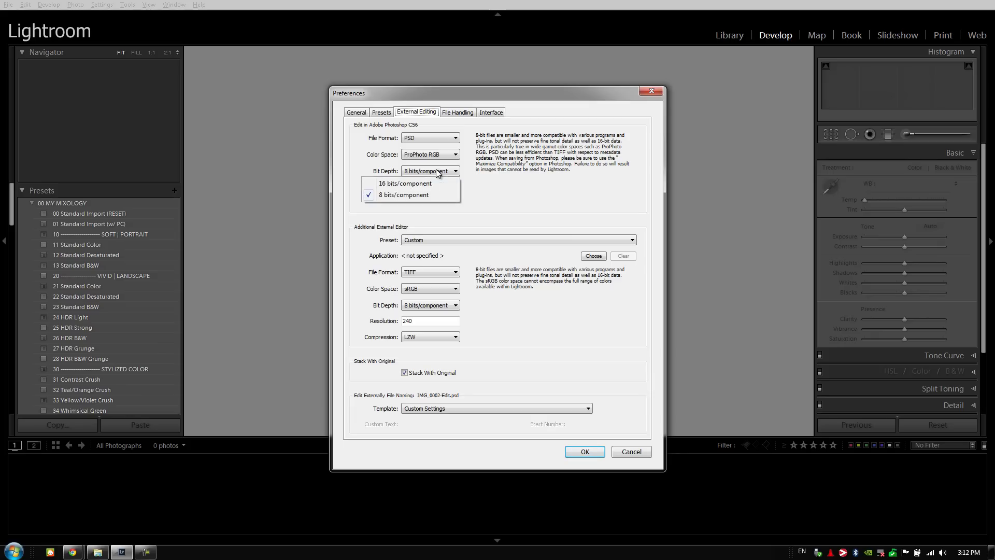
click(427, 194)
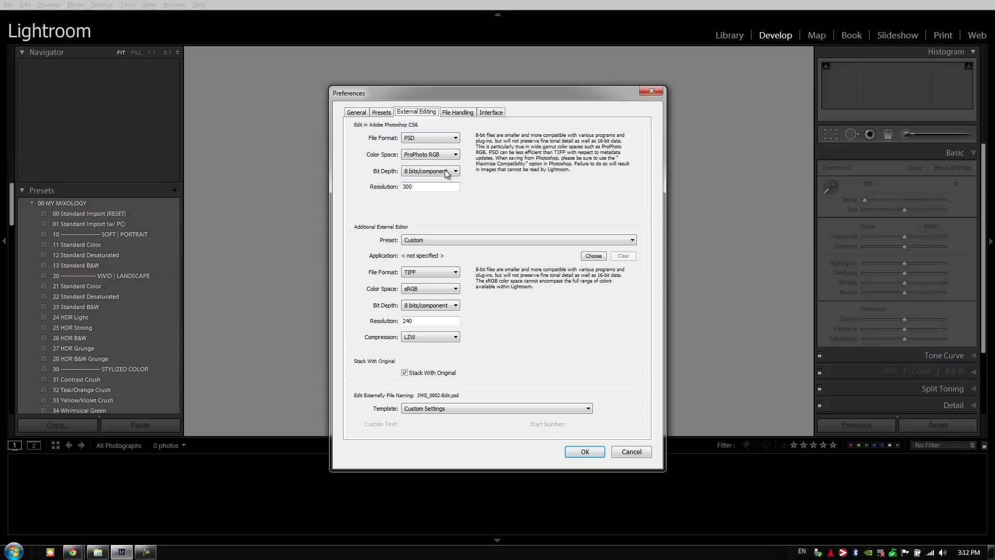
click(445, 172)
click(443, 182)
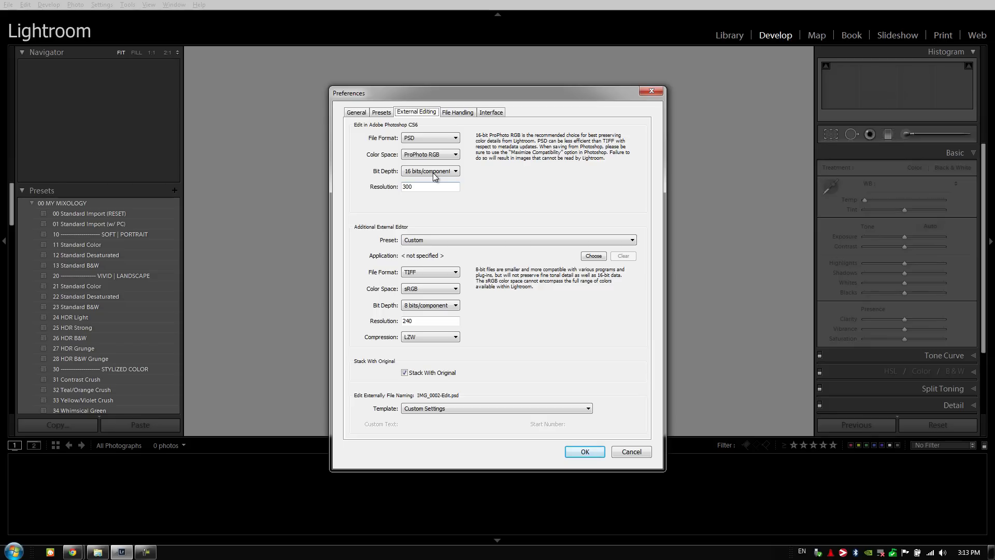
Keep the Photoshop edit resolution at 300 and stack edited copies with the original
double_click(431, 187)
key(Tab)
click(404, 374)
Switch Preferences to the File Handling settings
click(463, 113)
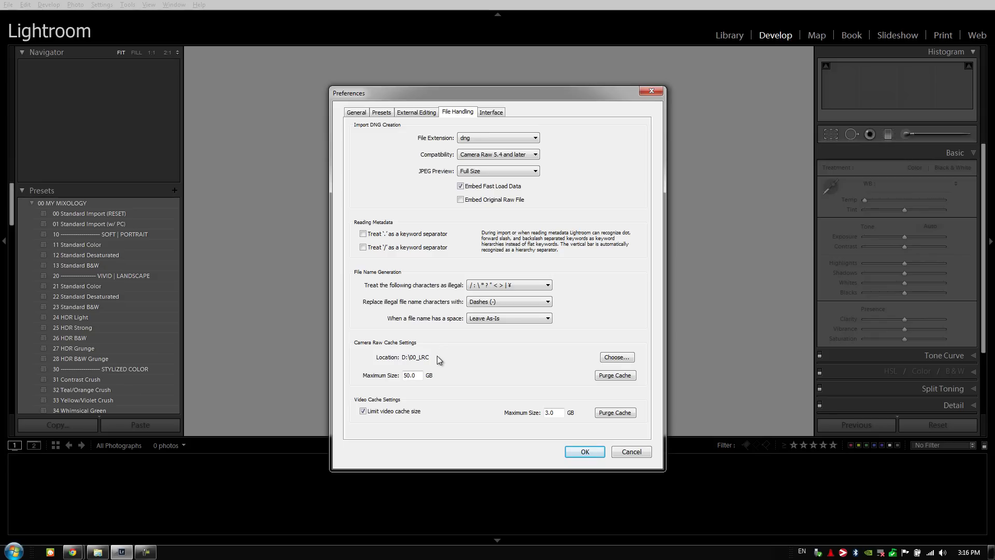
Start choosing a new Camera Raw cache folder, then cancel to keep D:\00_LRC
click(625, 358)
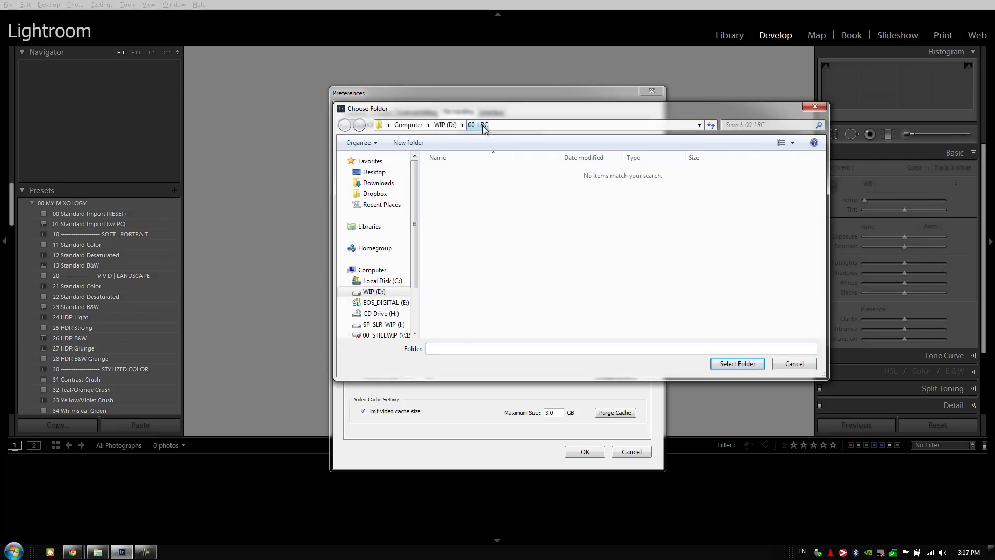
click(808, 363)
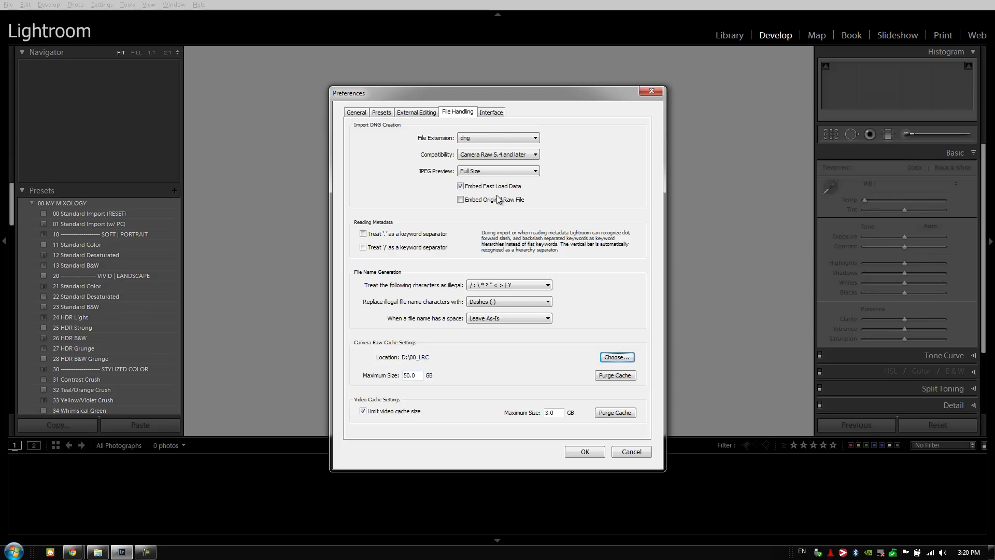
Show the Interface preferences with the Background fill colour options
click(495, 113)
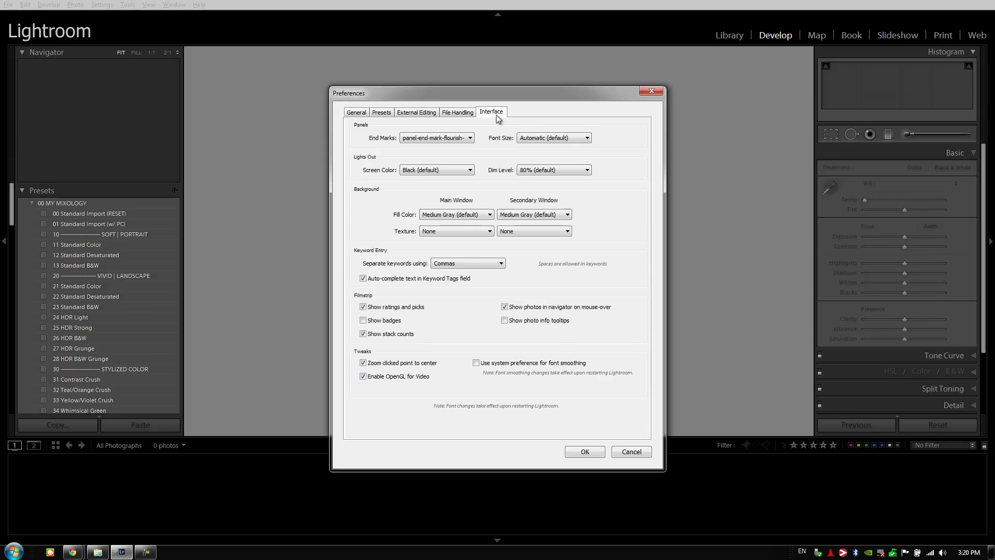
Try White and Black main window backgrounds, settling on Medium Gray (default)
click(461, 216)
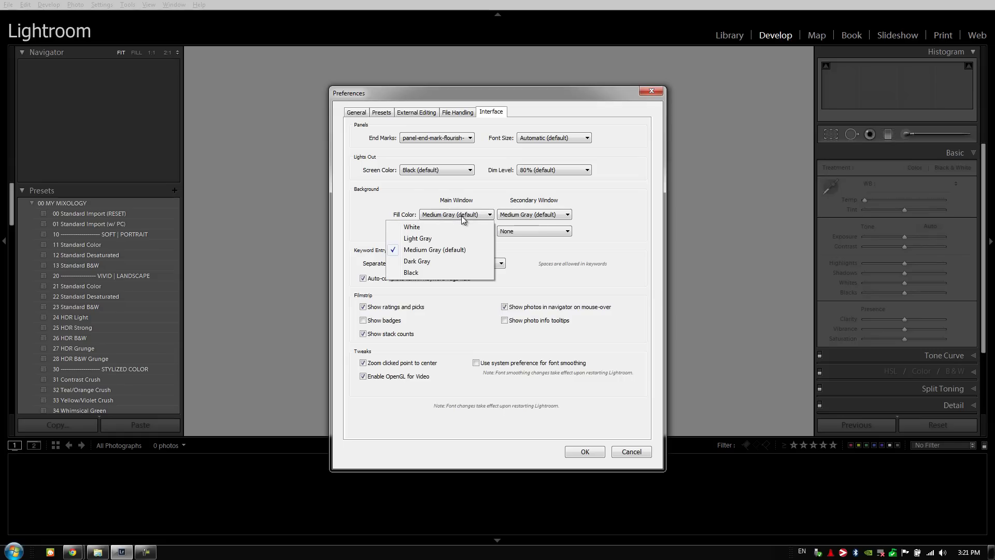
click(433, 228)
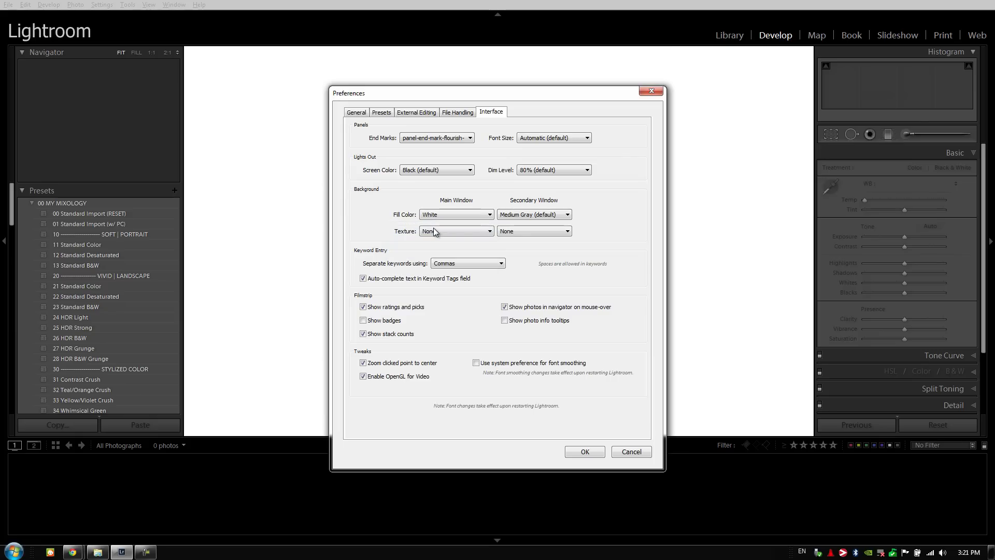
click(474, 214)
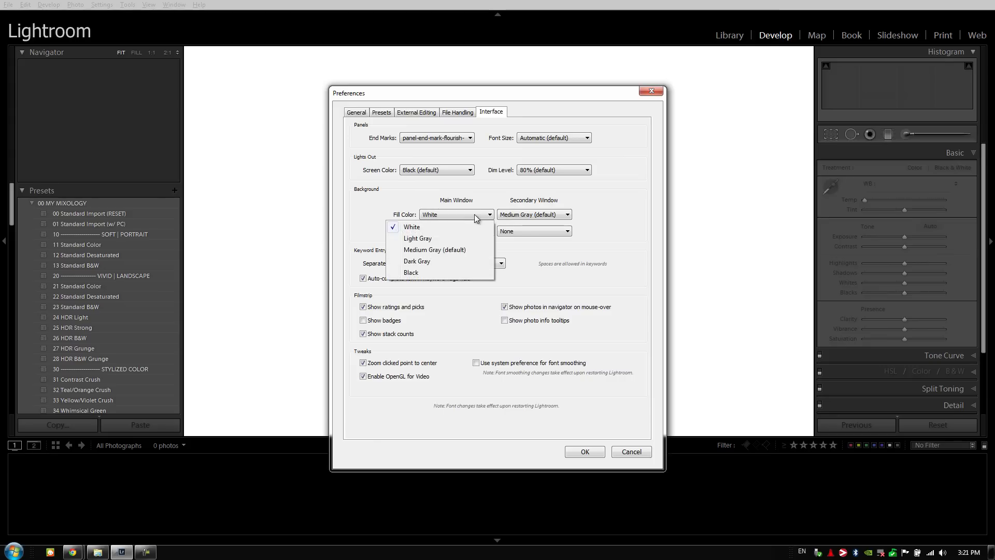
click(443, 270)
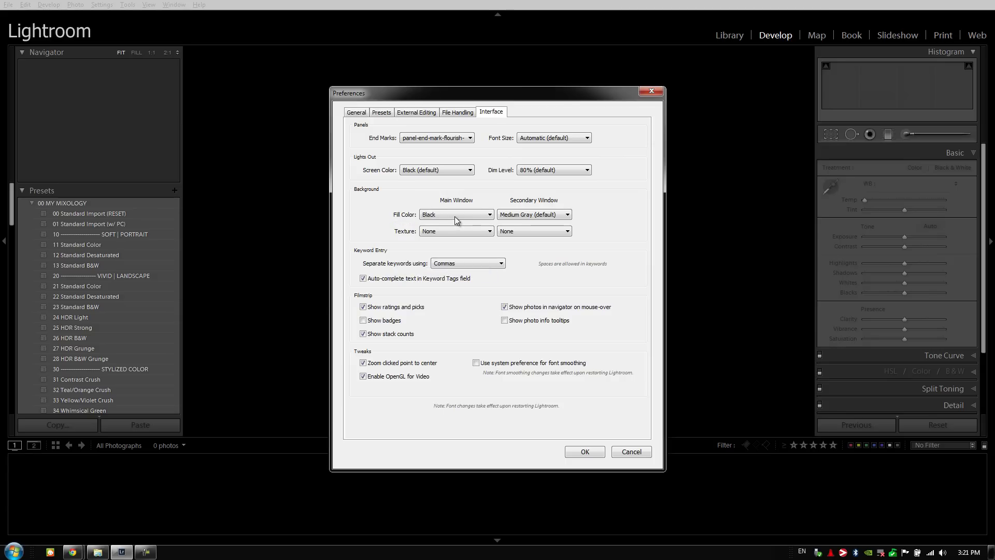
click(455, 217)
click(448, 250)
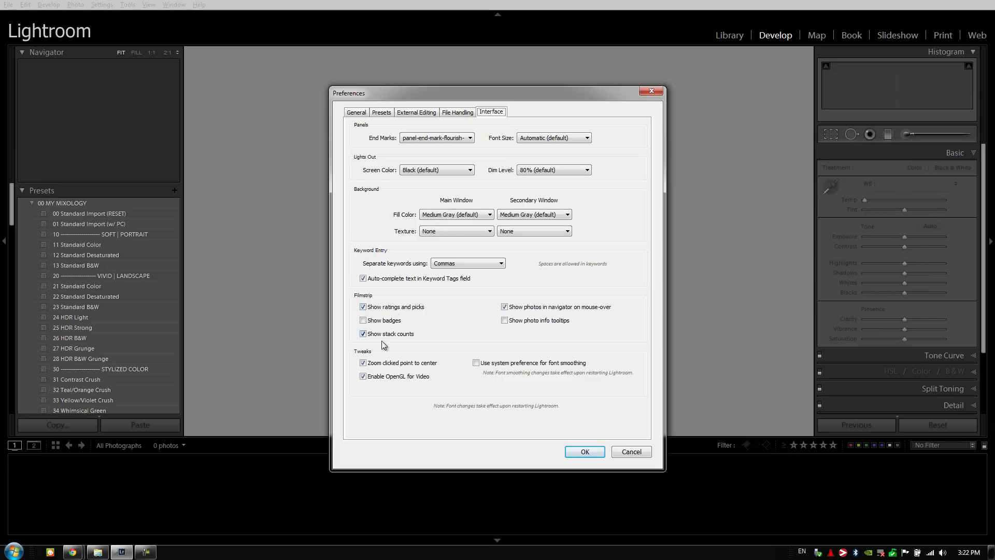
Tick Zoom clicked point to center under Interface Tweaks
click(363, 364)
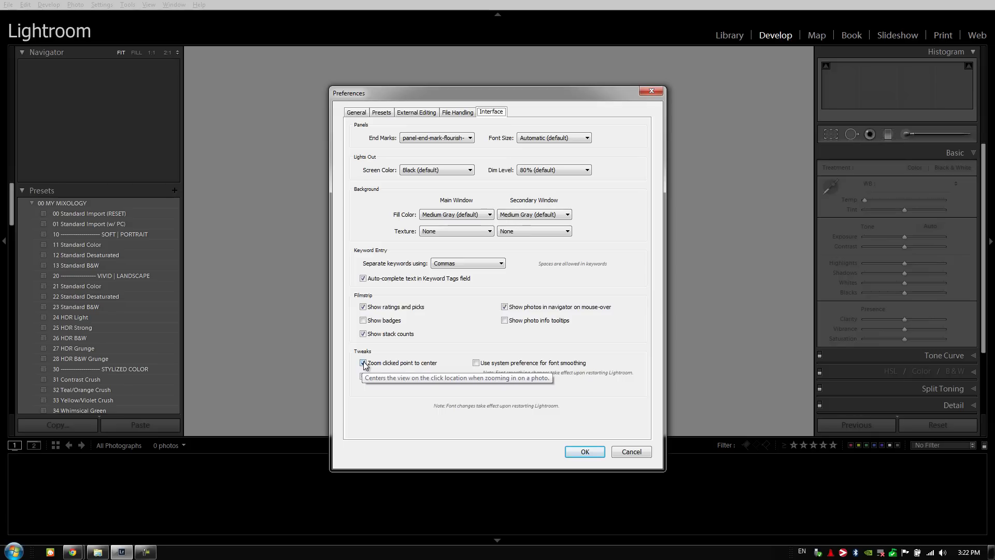